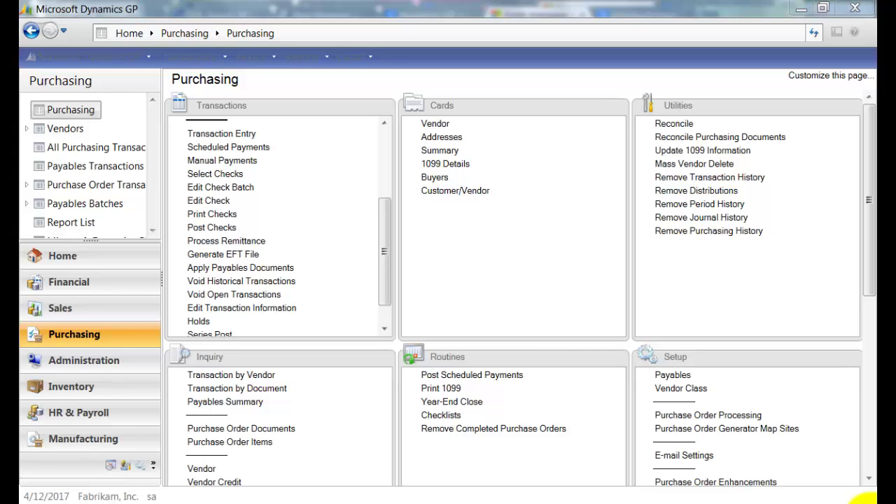
# Load the AMEX vendor record, save it and close the vendor form
pyautogui.click(437, 125)
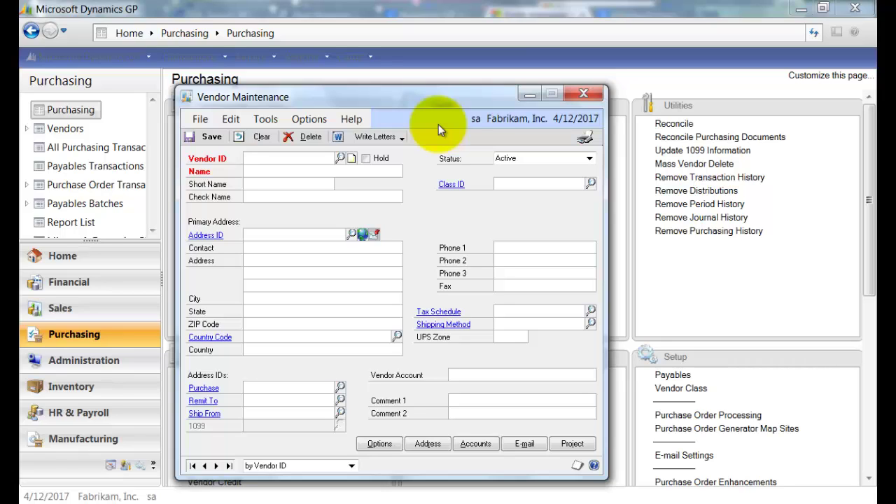
pyautogui.write('AM')
pyautogui.press('Down')
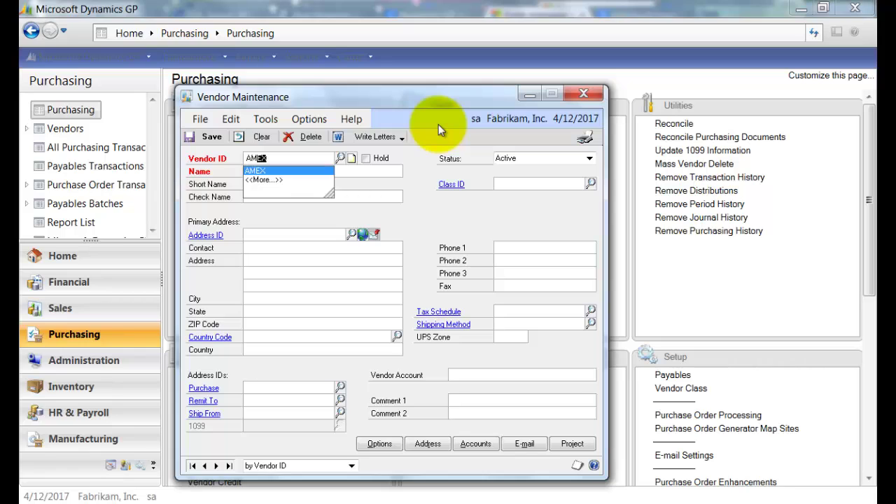
pyautogui.press('Tab')
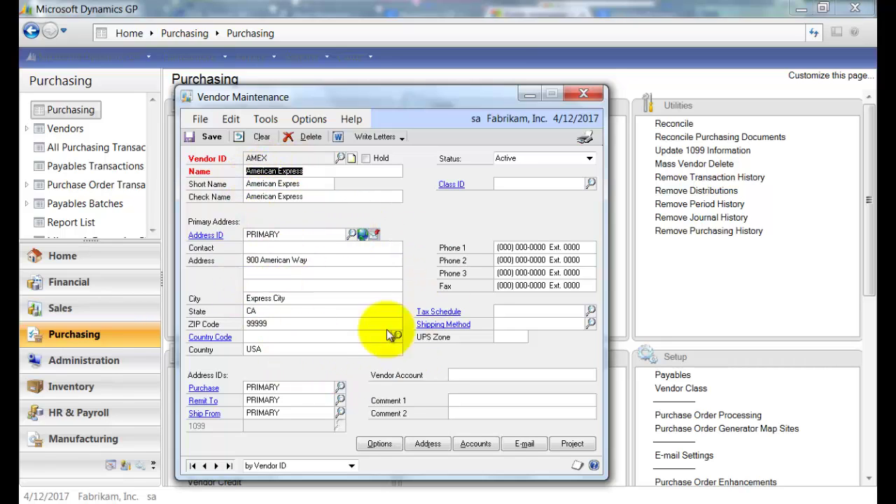
pyautogui.click(219, 142)
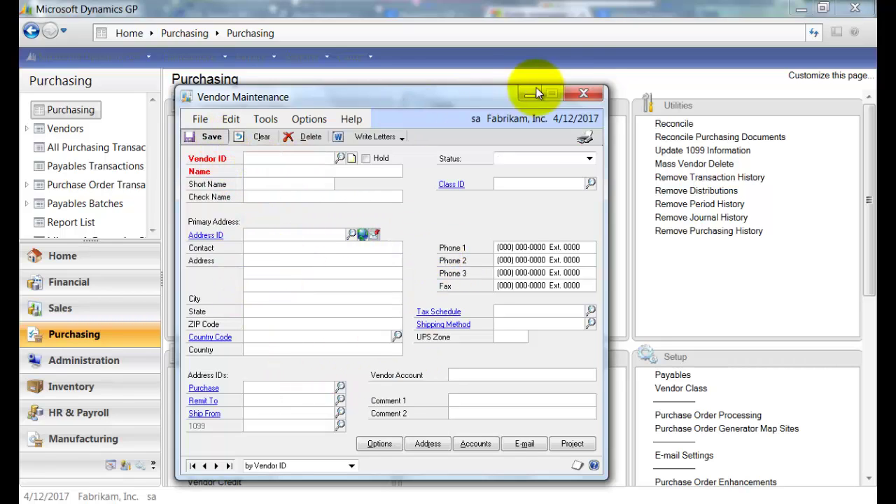
pyautogui.click(582, 96)
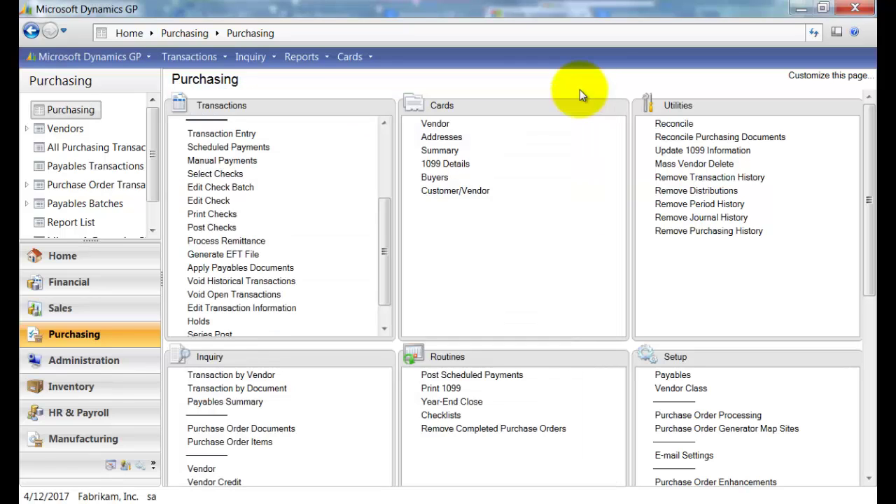
# Create a company credit card named Amex, marked as used by the company
pyautogui.click(113, 63)
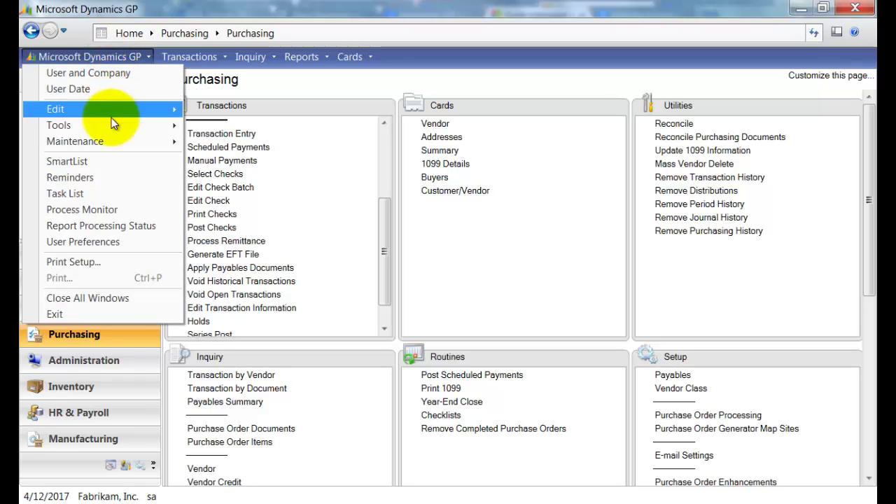
pyautogui.moveTo(114, 126)
pyautogui.moveTo(260, 126)
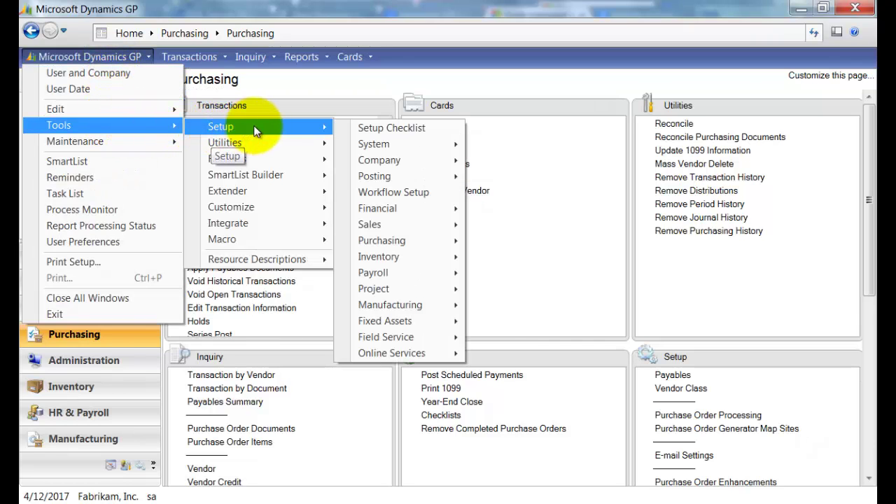
pyautogui.moveTo(385, 162)
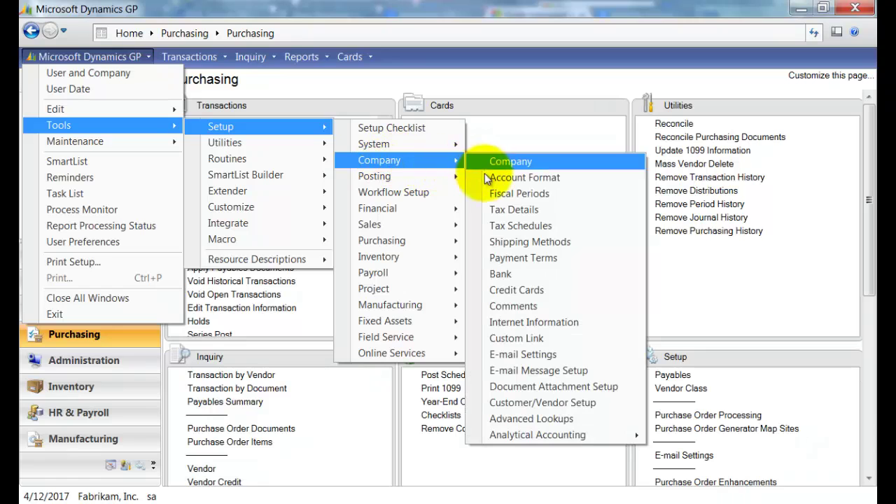
pyautogui.click(518, 291)
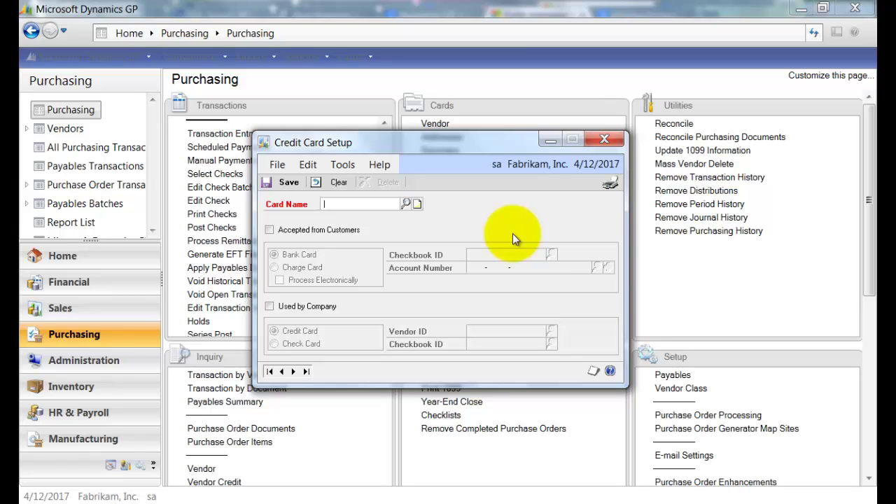
pyautogui.write('Amex')
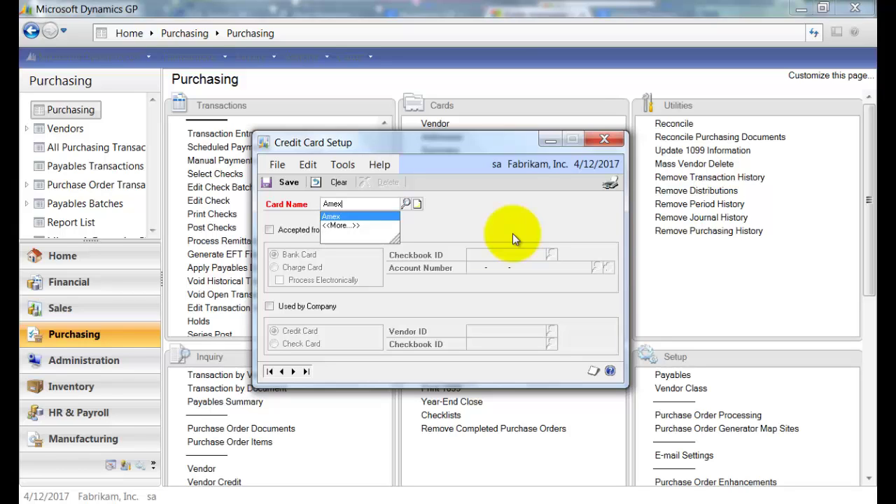
pyautogui.press('Tab')
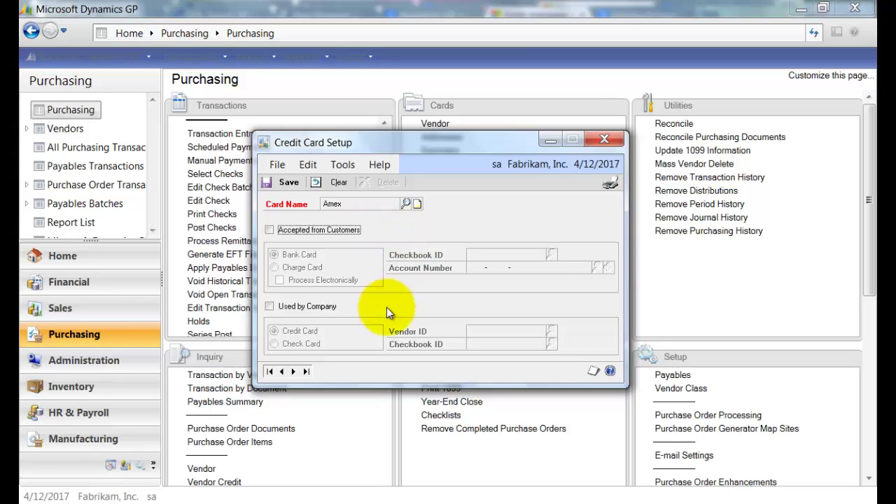
pyautogui.click(270, 308)
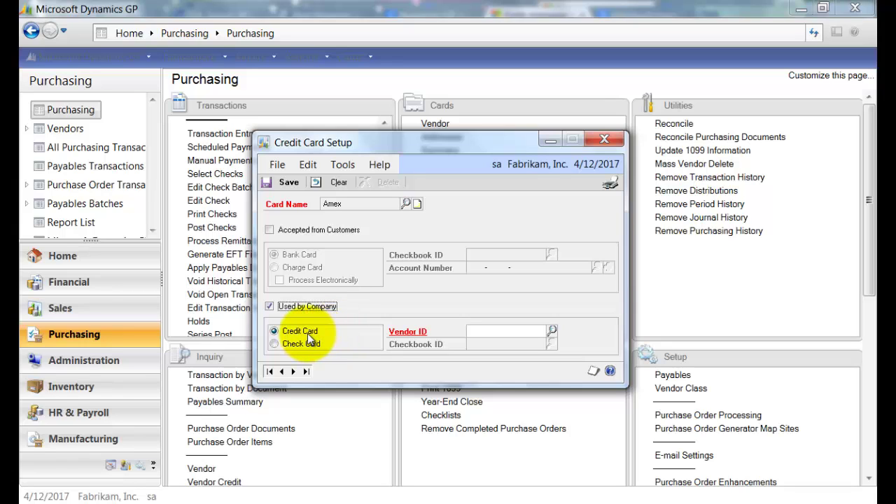
# Link the Amex card to vendor AMEX and save the card setup
pyautogui.click(483, 331)
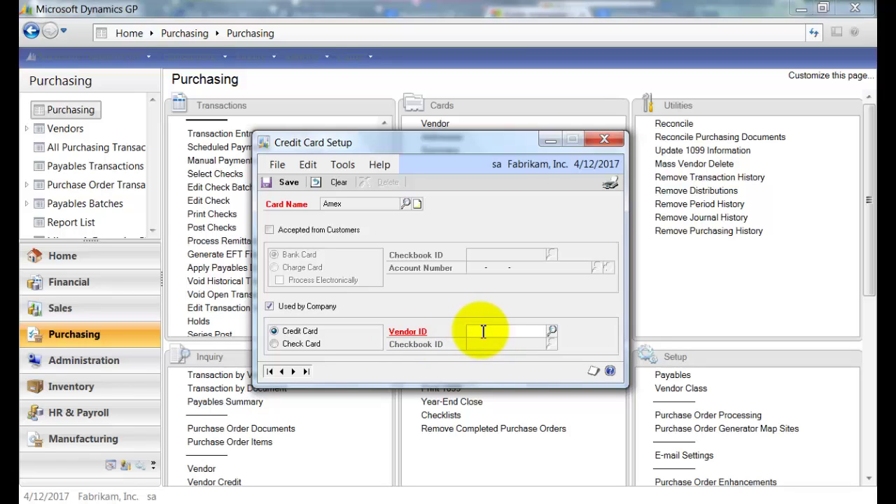
pyautogui.click(552, 330)
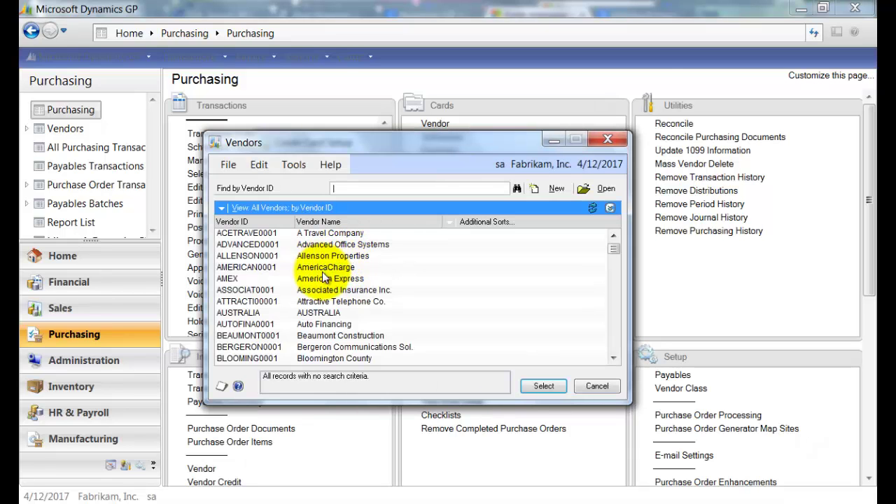
pyautogui.click(324, 277)
pyautogui.click(553, 386)
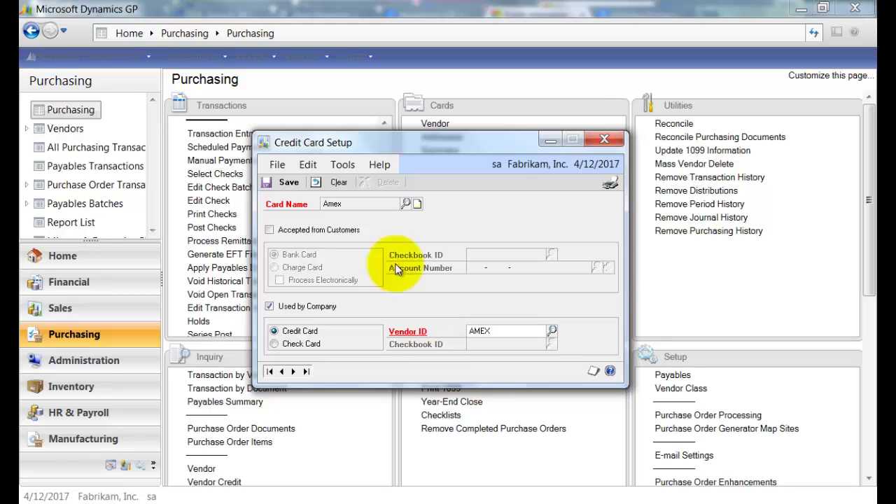
pyautogui.click(290, 182)
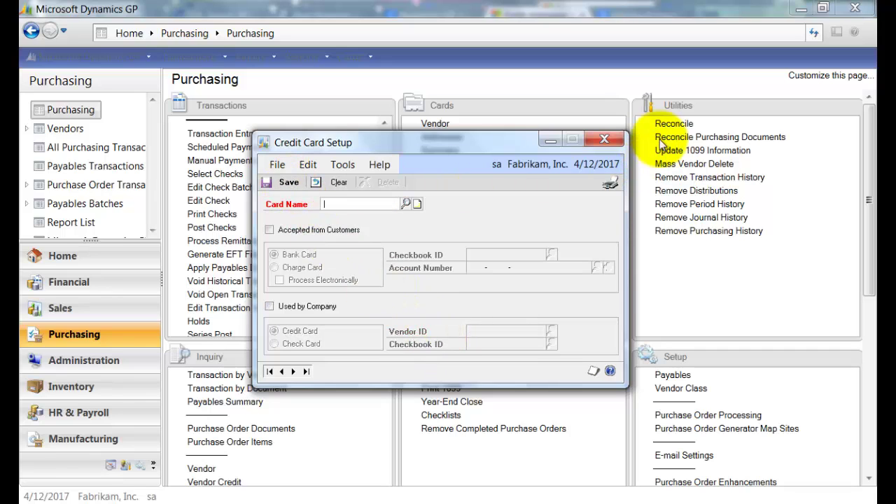
# Close Credit Card Setup and start a new payables transaction with the default voucher number
pyautogui.click(606, 141)
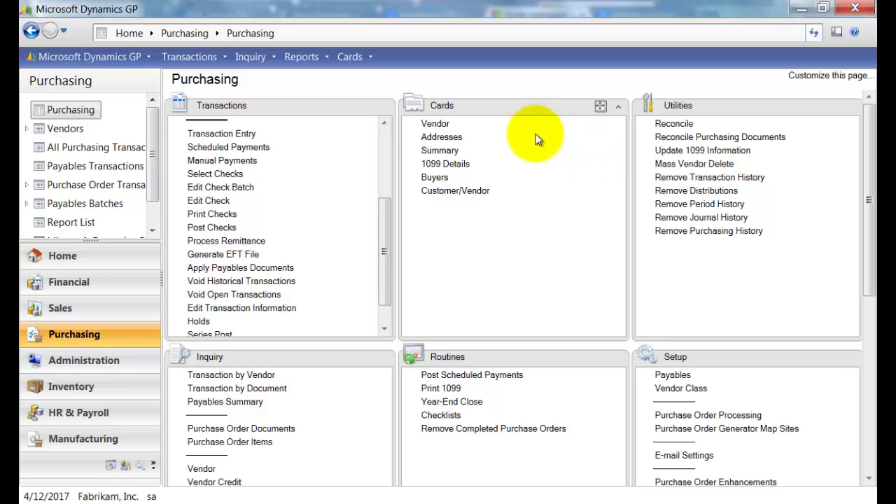
pyautogui.click(229, 133)
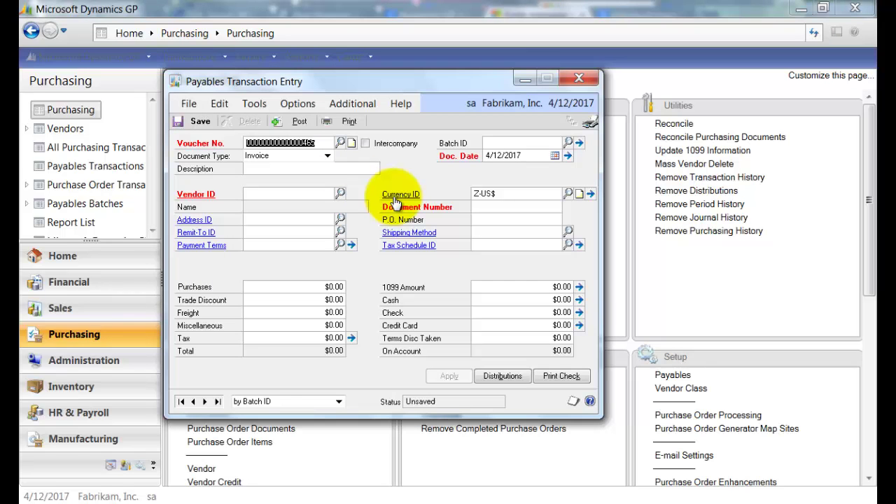
pyautogui.press('Tab')
pyautogui.press('Tab')
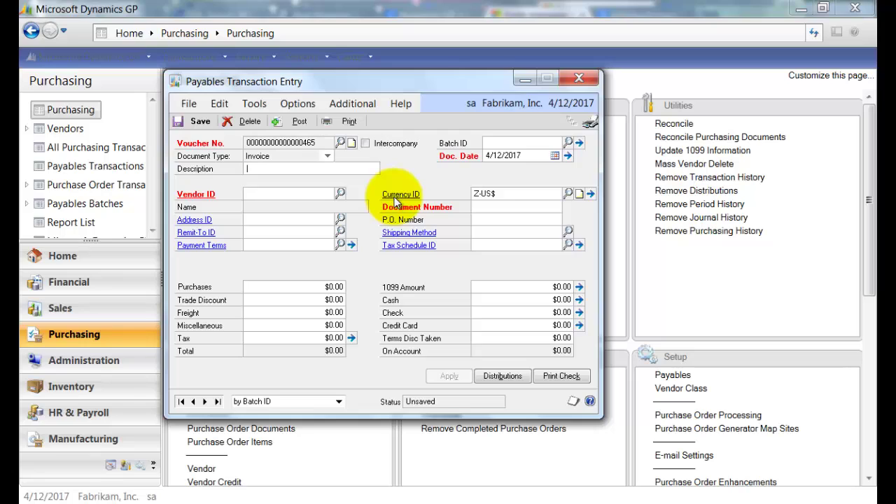
pyautogui.press('Tab')
pyautogui.press('Tab')
# Enter vendor Beaumont Construction, document number 11111 and $300.00 purchases on the invoice
pyautogui.write('BE')
pyautogui.click(340, 193)
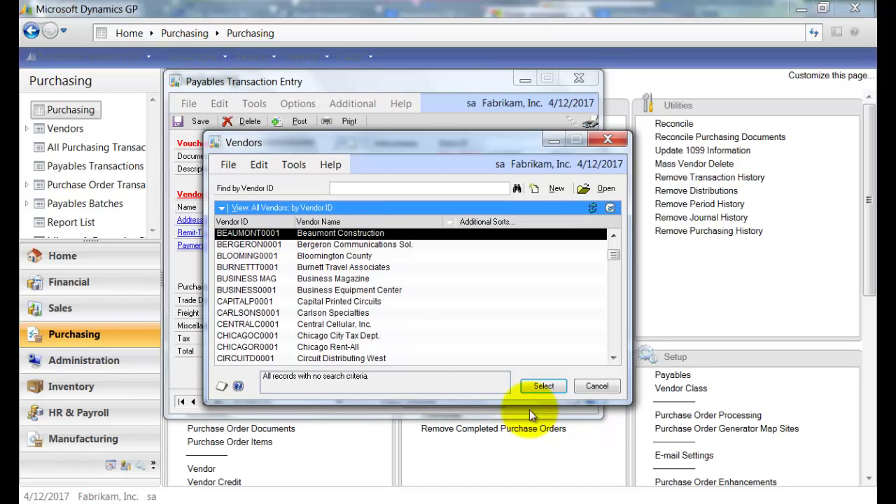
pyautogui.click(543, 387)
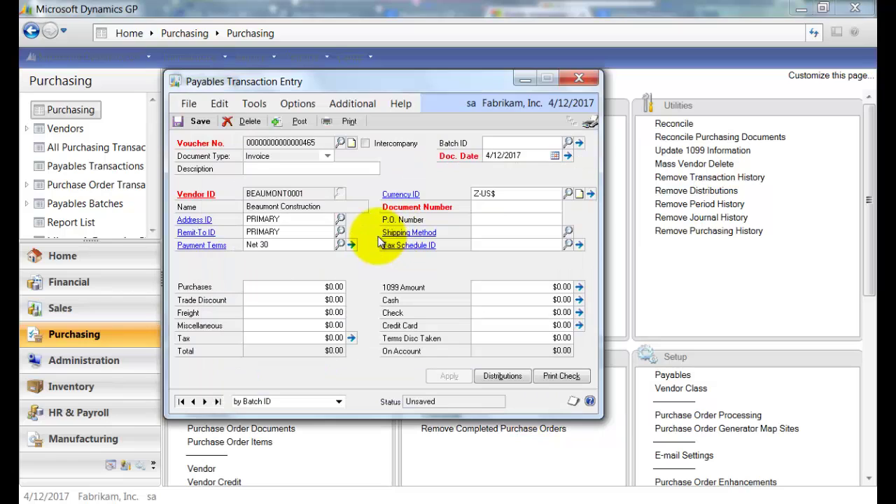
pyautogui.write('11111')
pyautogui.press('Tab')
pyautogui.write('300')
pyautogui.press('Tab')
pyautogui.press('Tab')
pyautogui.press('Tab')
pyautogui.press('Tab')
pyautogui.press('Tab')
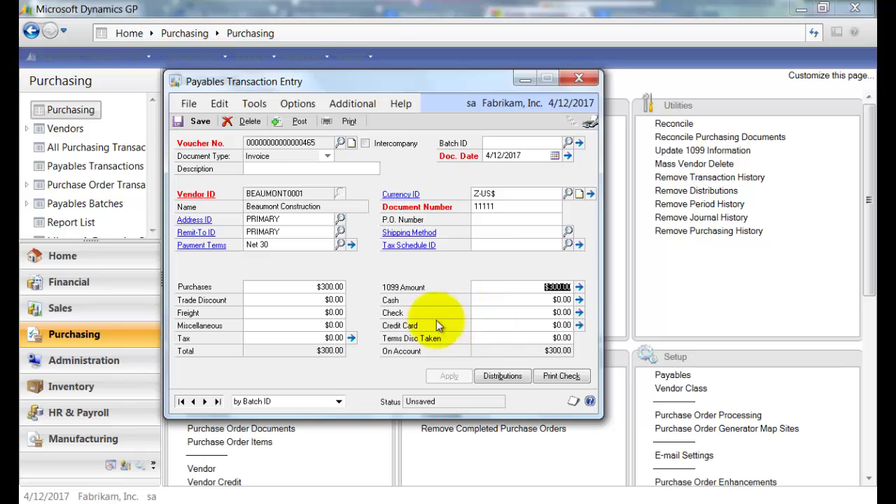
# Pay $300.00 by the Amex credit card with receipt number CONSTR INV 11111
pyautogui.click(550, 325)
pyautogui.write('300')
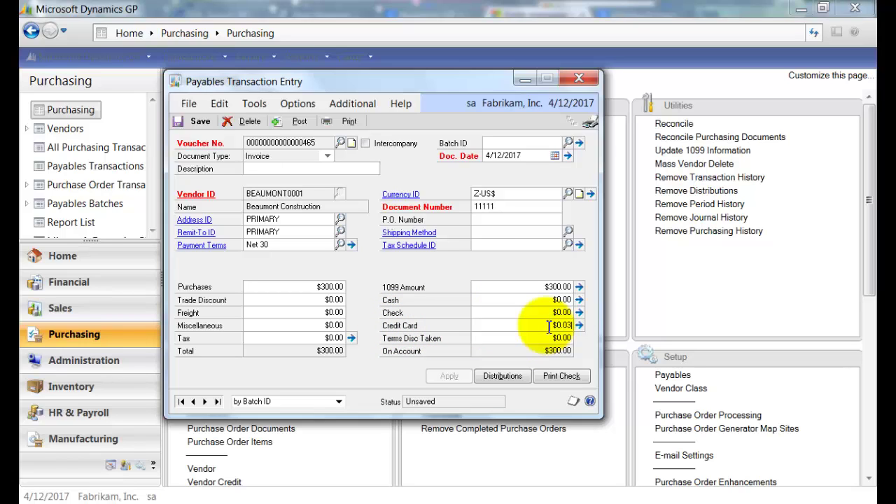
pyautogui.press('Tab')
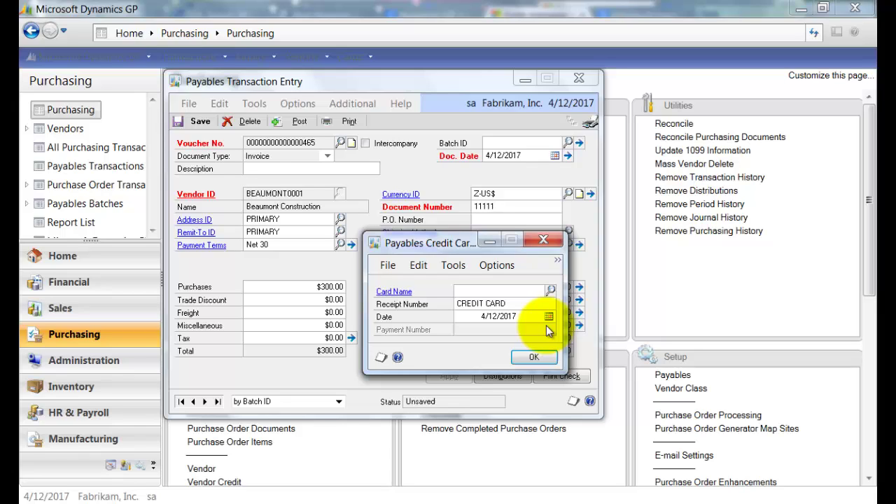
pyautogui.write('Amex')
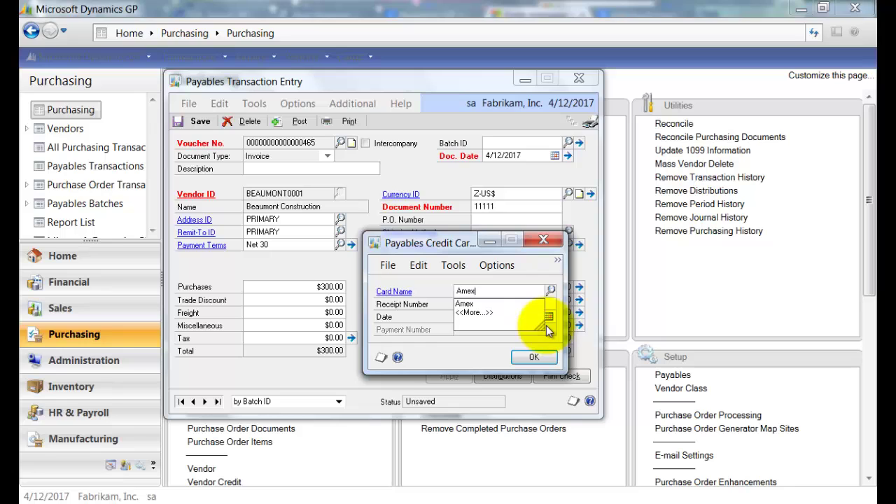
pyautogui.press('Tab')
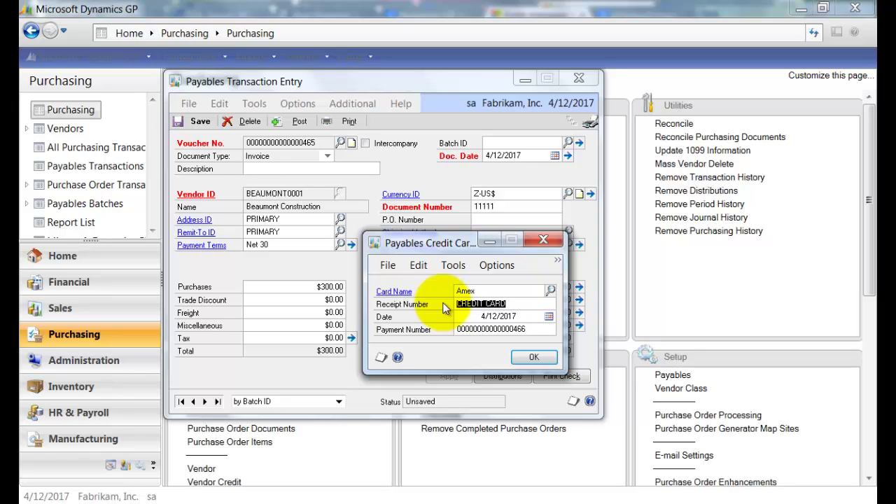
pyautogui.write('CONSTR INV 11111')
# Accept the card payment and set the CASH distribution line to account 000-2100-00 Accounts Payable
pyautogui.click(522, 356)
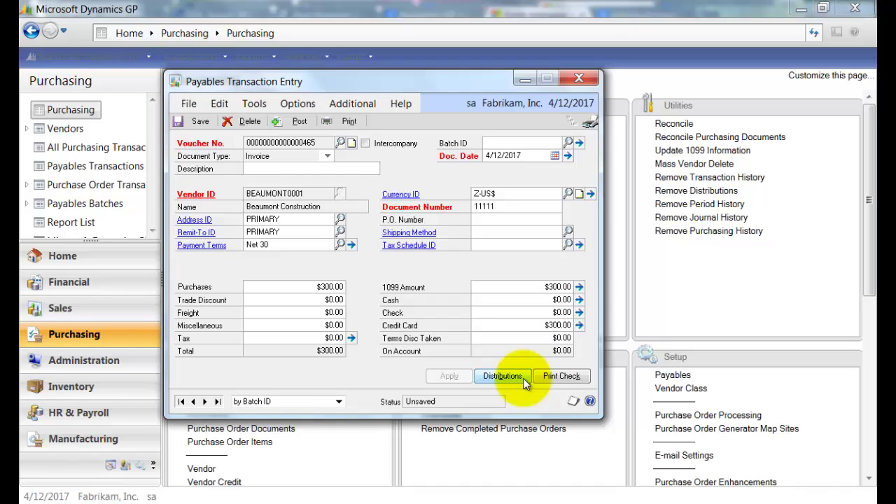
pyautogui.click(523, 378)
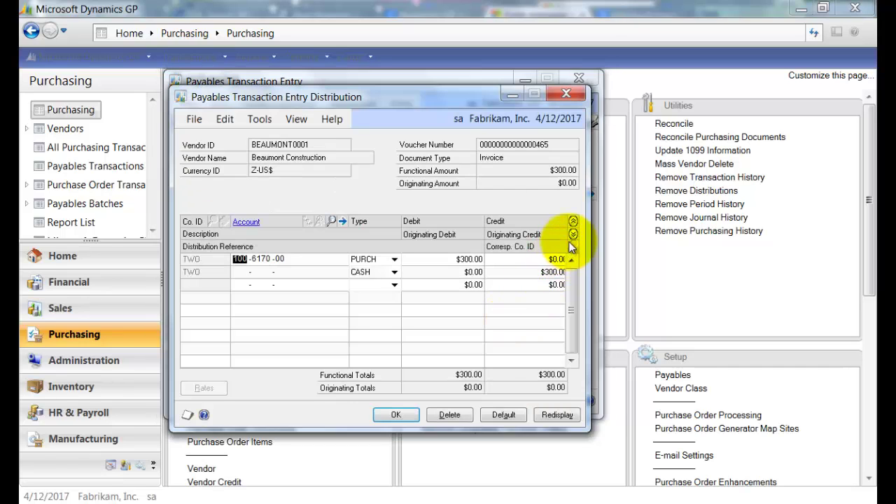
pyautogui.click(573, 234)
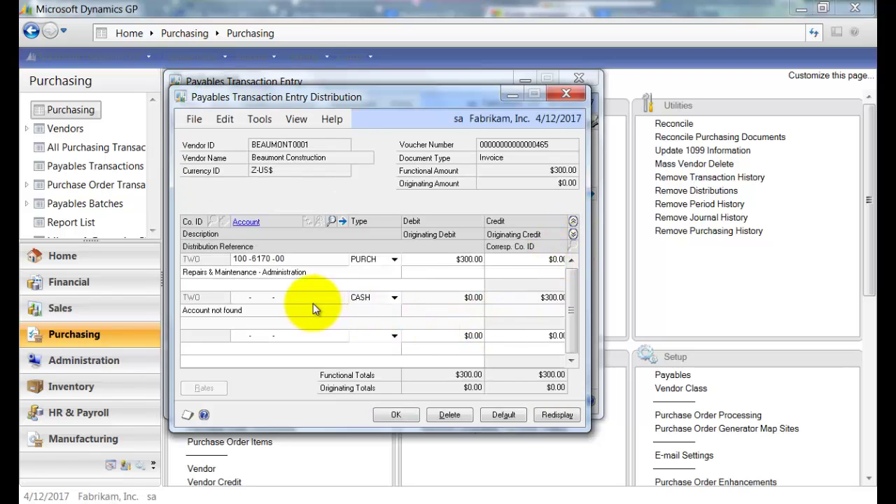
pyautogui.click(262, 302)
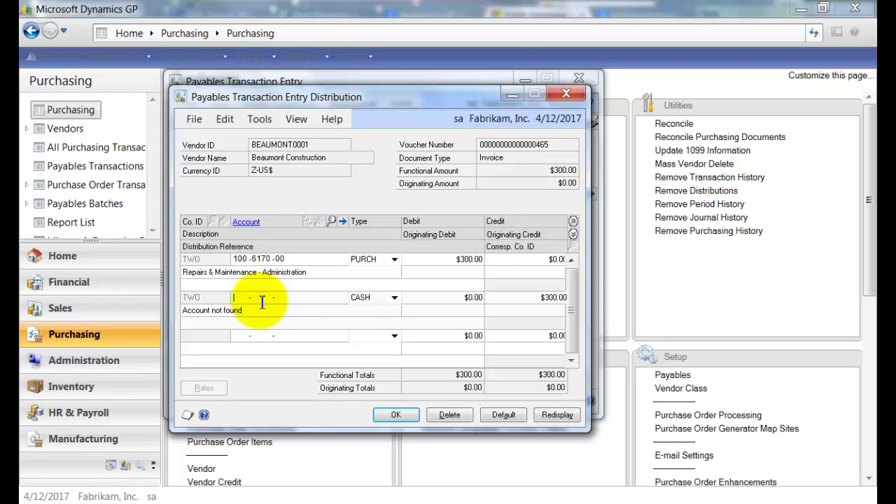
pyautogui.write('000 -2100 -00')
pyautogui.press('Tab')
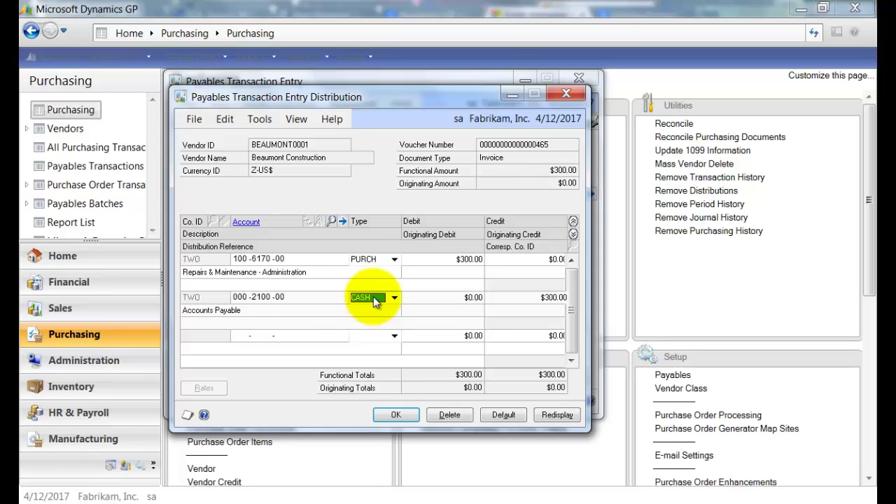
pyautogui.click(392, 414)
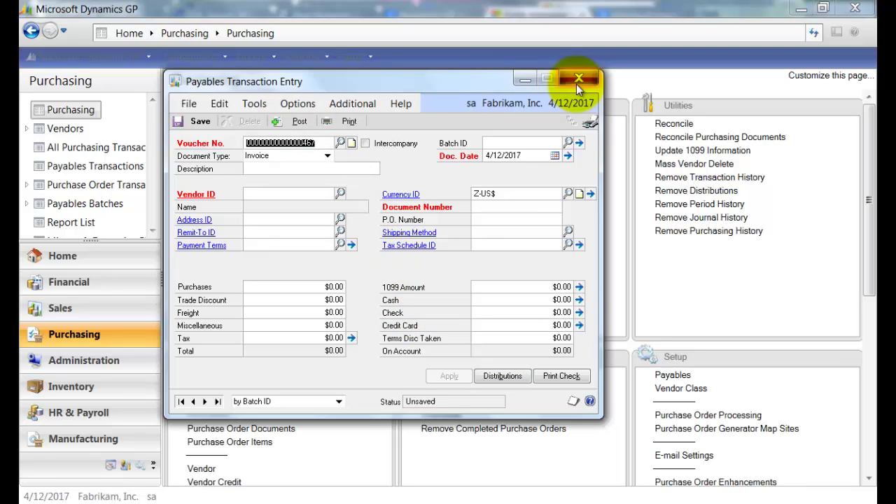
# Cancel all five posting report dialogs, closing Payables Transaction Entry
pyautogui.click(558, 369)
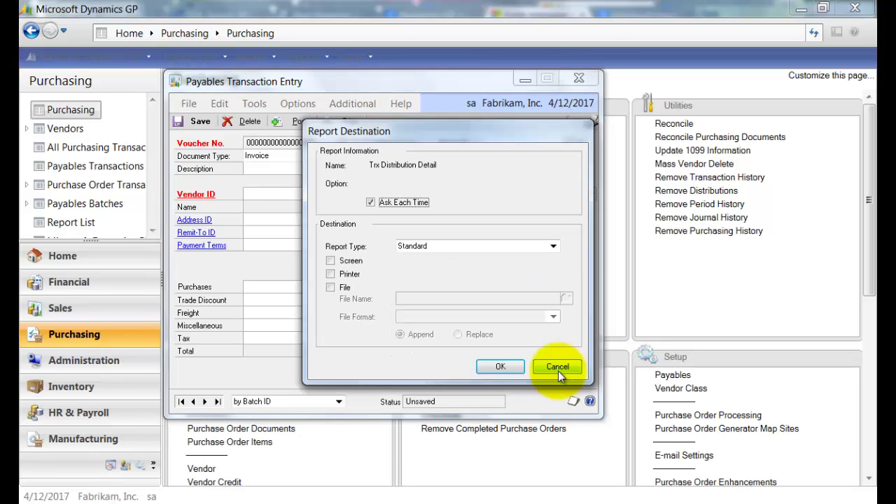
pyautogui.click(558, 368)
pyautogui.click(558, 368)
pyautogui.click(558, 368)
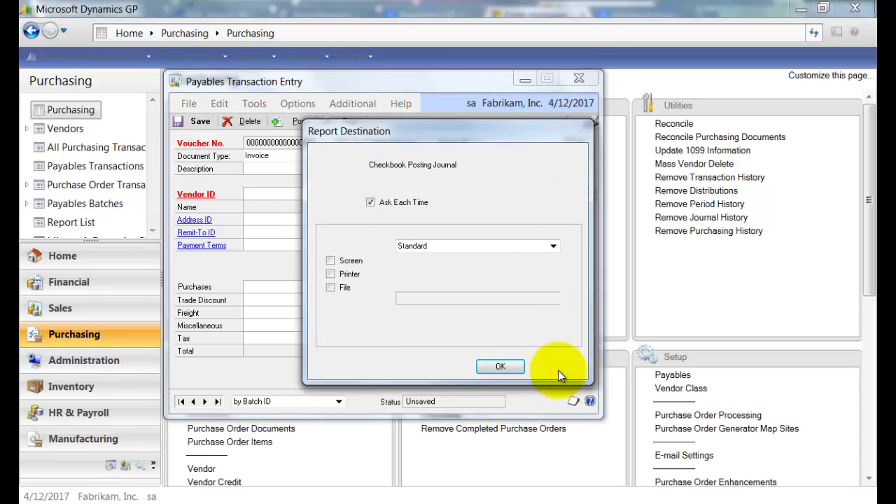
pyautogui.click(558, 368)
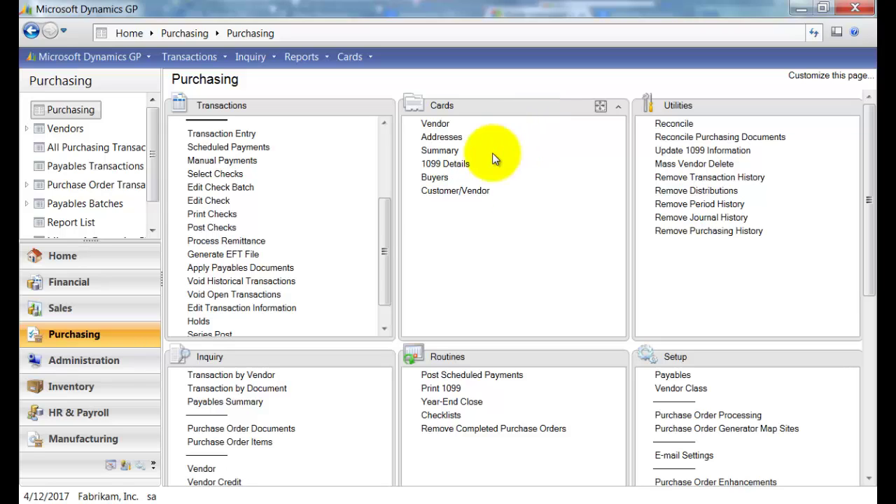
# Inquire on BEAUMONT0001's transactions and check the payment applied to invoice 11111
pyautogui.click(207, 377)
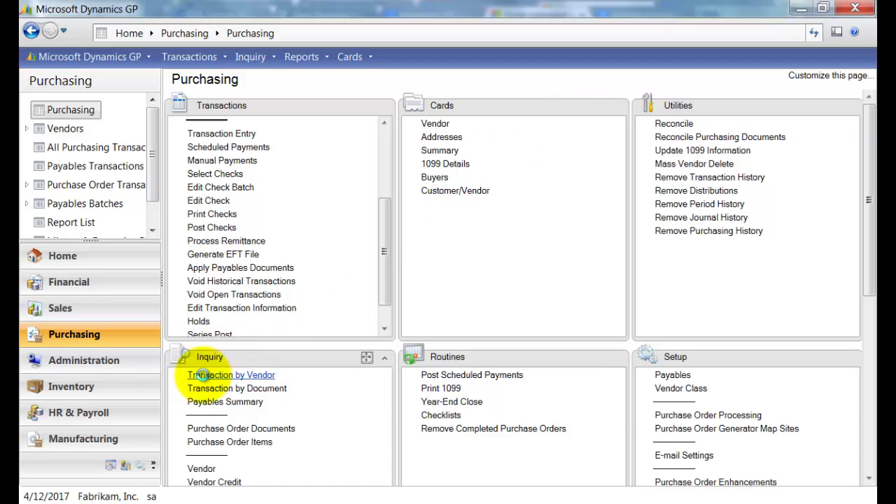
pyautogui.write('B')
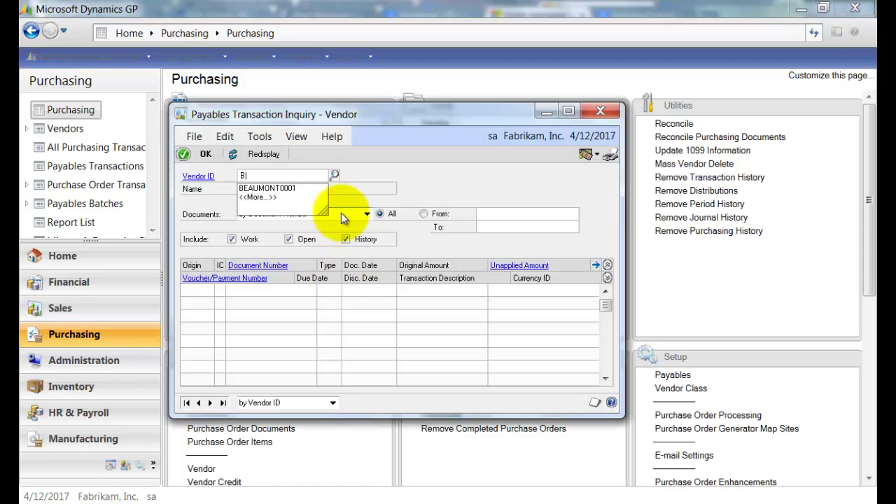
pyautogui.click(311, 184)
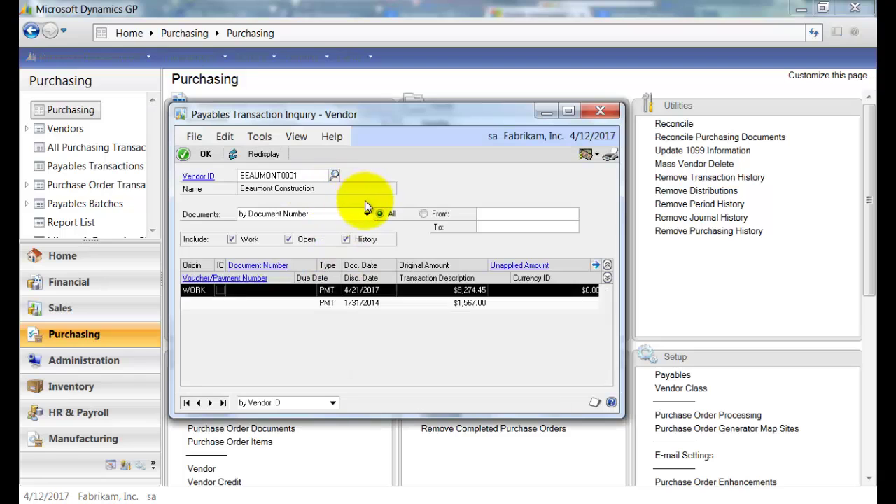
pyautogui.click(245, 318)
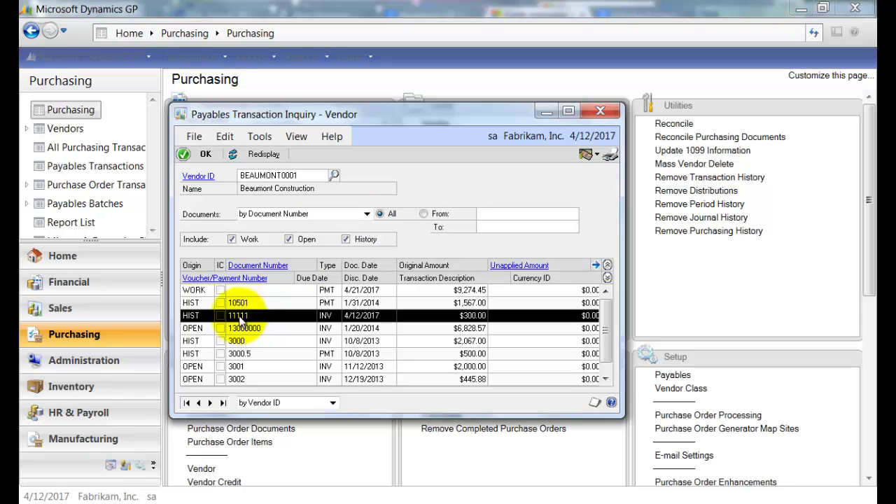
pyautogui.click(279, 264)
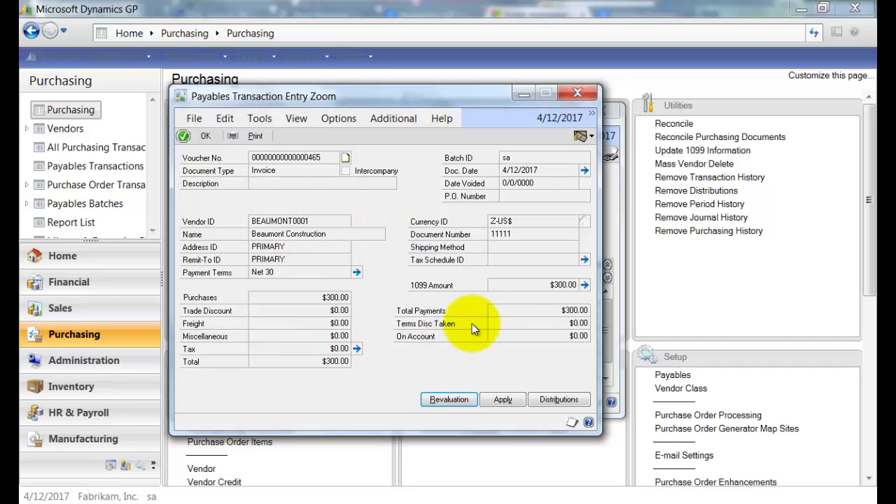
pyautogui.click(501, 399)
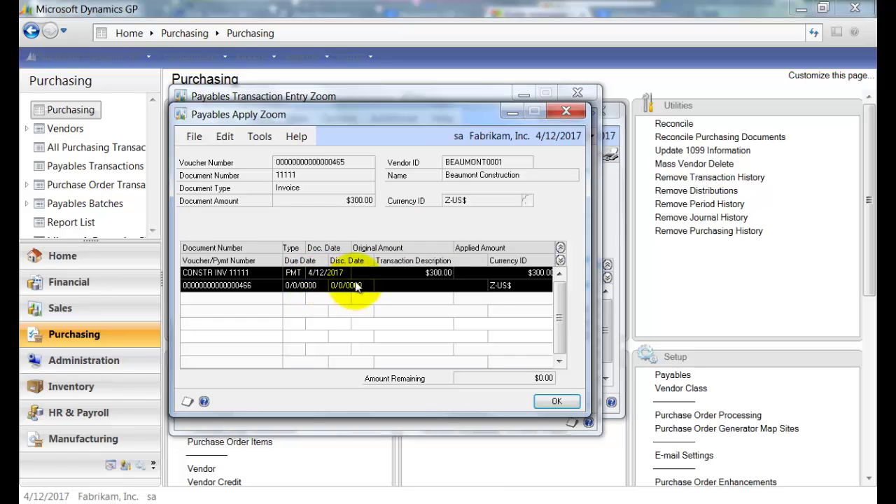
pyautogui.click(555, 402)
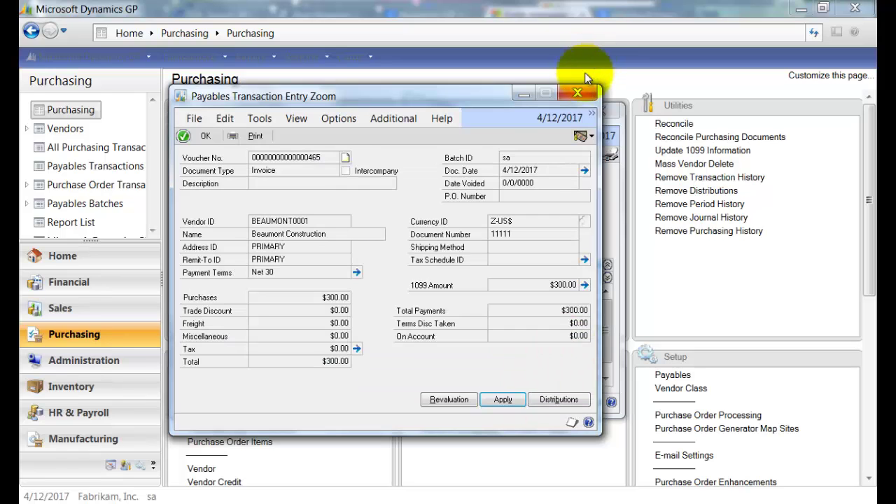
pyautogui.click(576, 93)
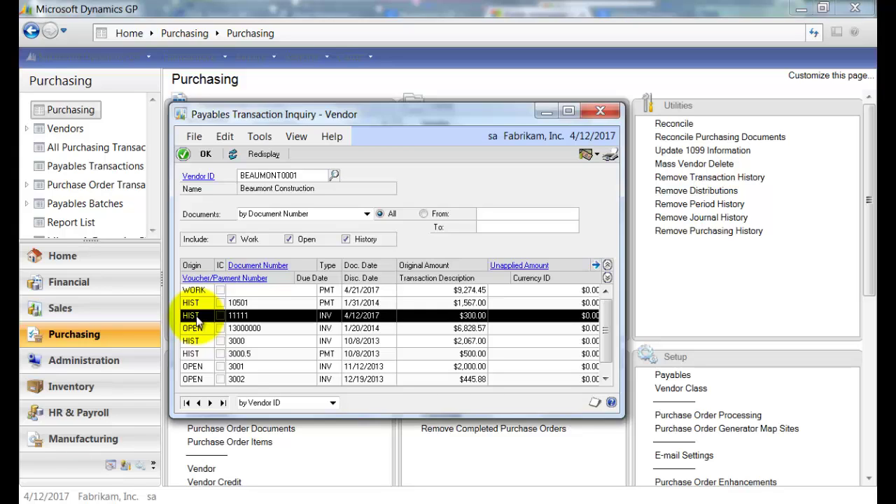
# Switch the inquiry to vendor AMEX and view the open $300.00 invoice CONSTR INV 11111
pyautogui.doubleClick(304, 176)
pyautogui.write('A')
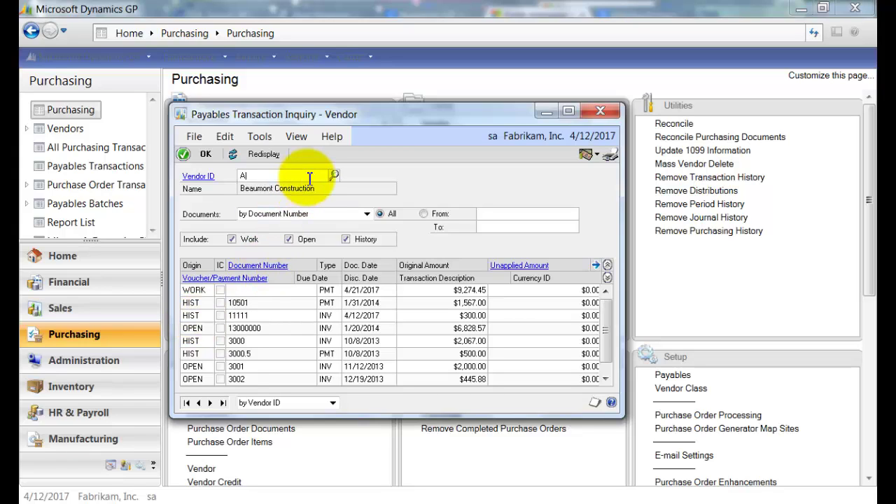
pyautogui.write('MEX')
pyautogui.press('Tab')
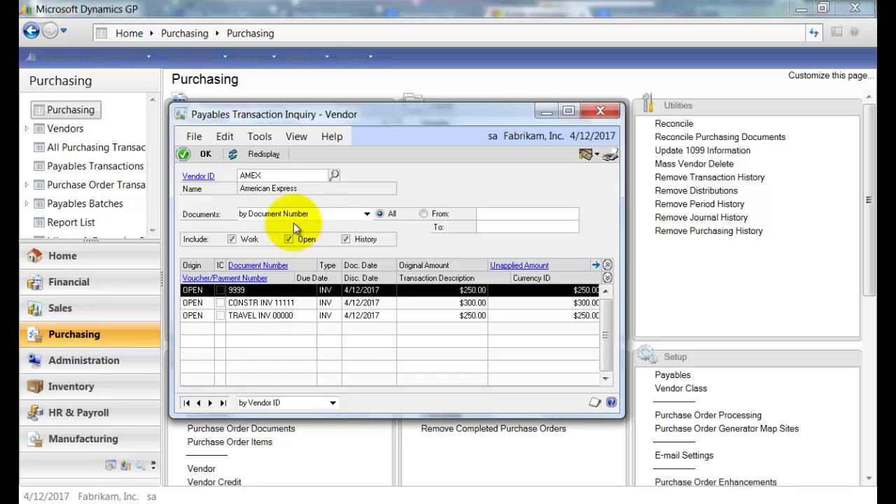
pyautogui.click(256, 304)
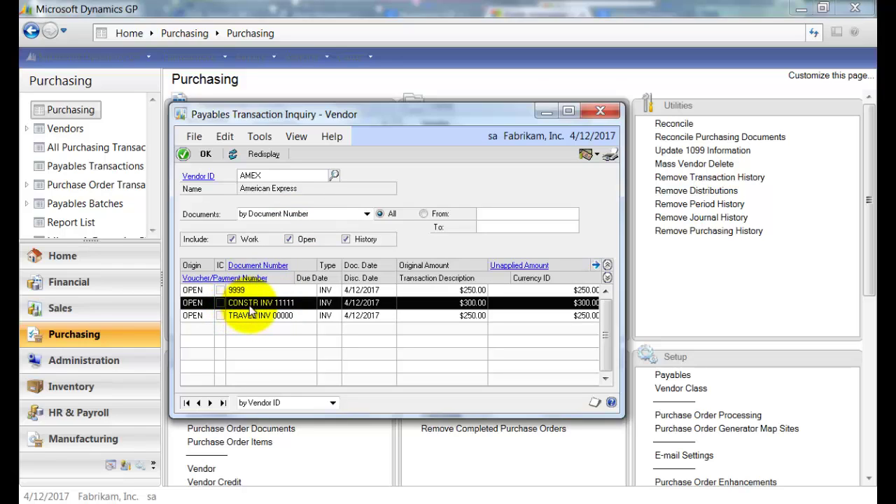
pyautogui.click(285, 269)
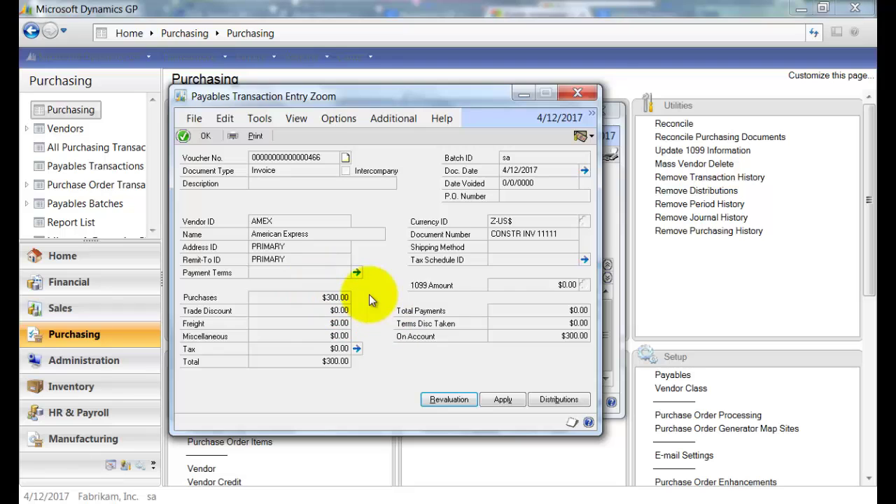
pyautogui.click(592, 93)
pyautogui.click(602, 110)
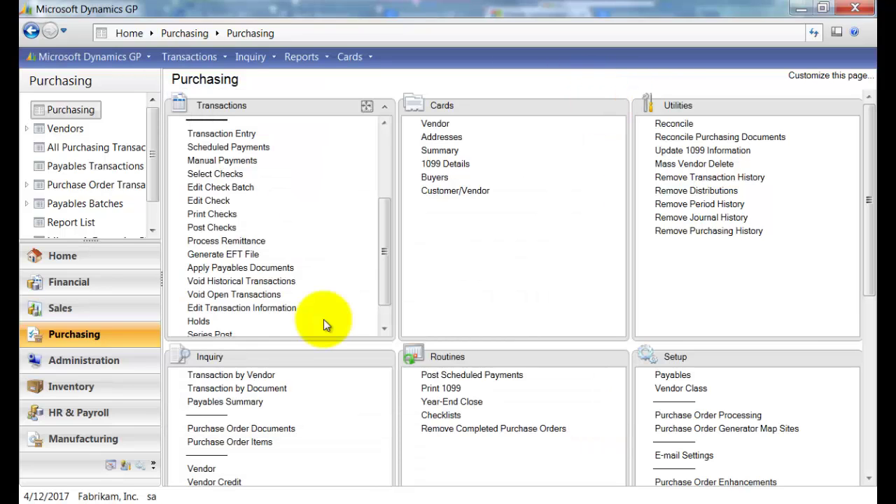